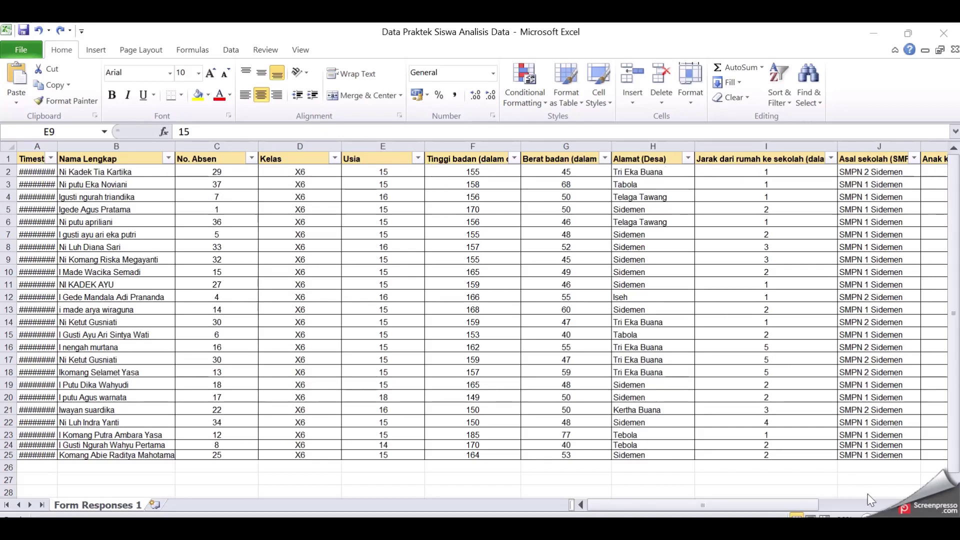
click(795, 505)
click(813, 506)
drag(812, 506, 750, 511)
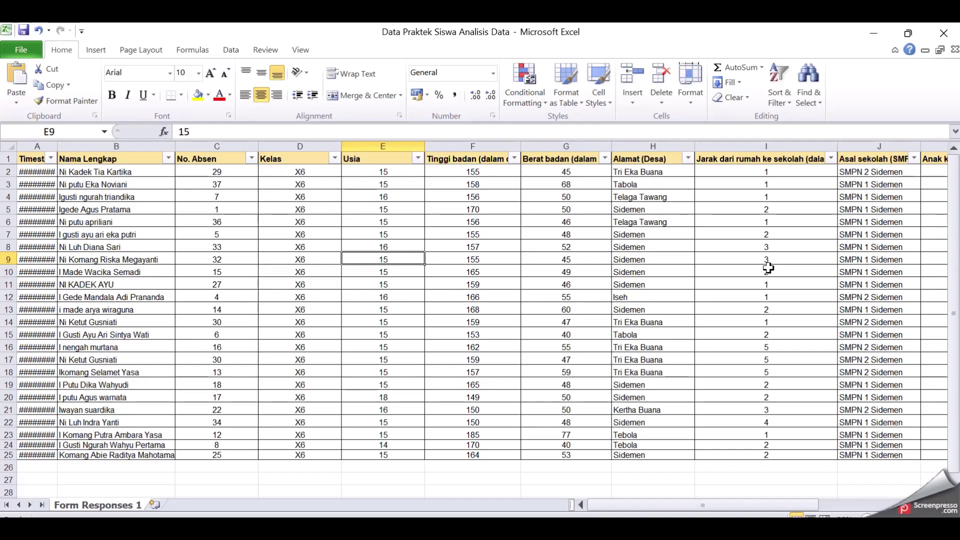
mouse_move(782, 506)
mouse_down()
mouse_move(900, 505)
mouse_move(782, 506)
mouse_up()
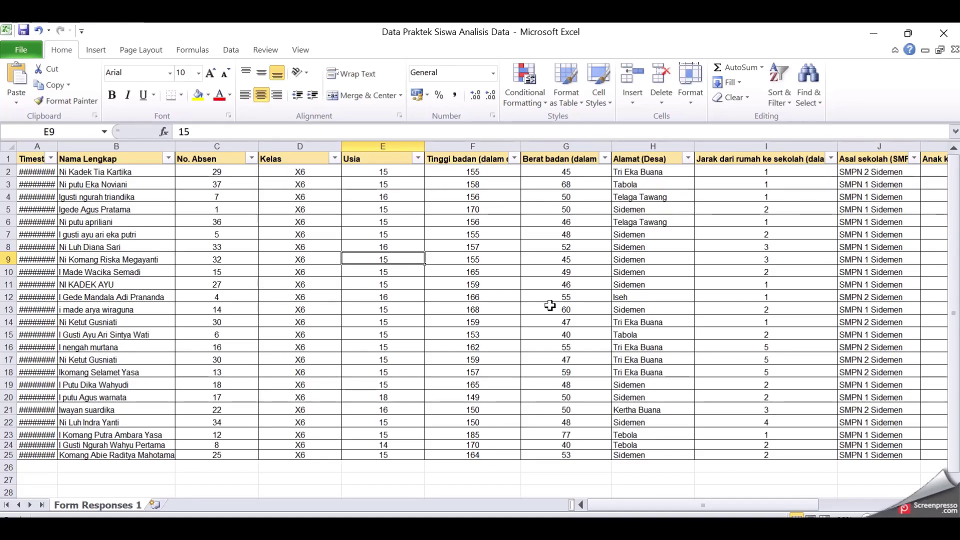
click(613, 282)
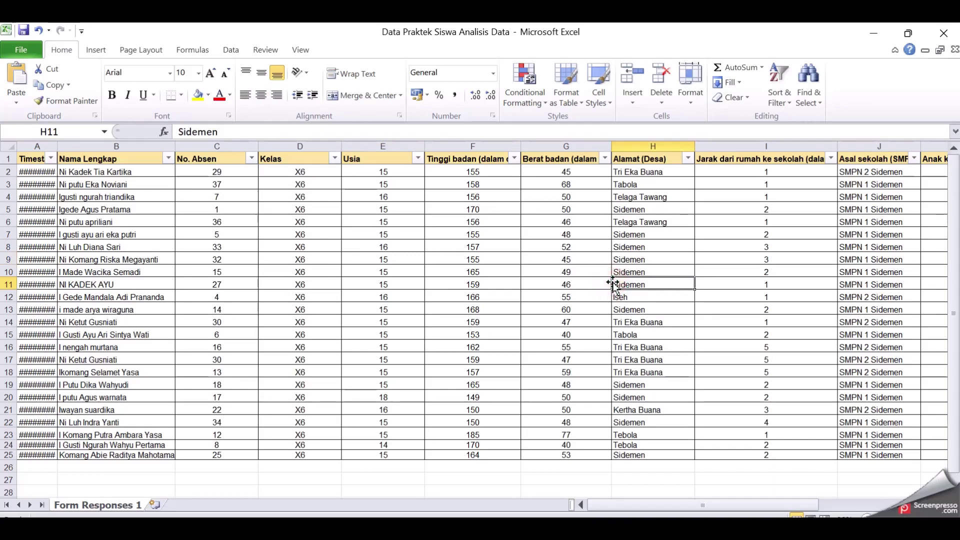
click(572, 283)
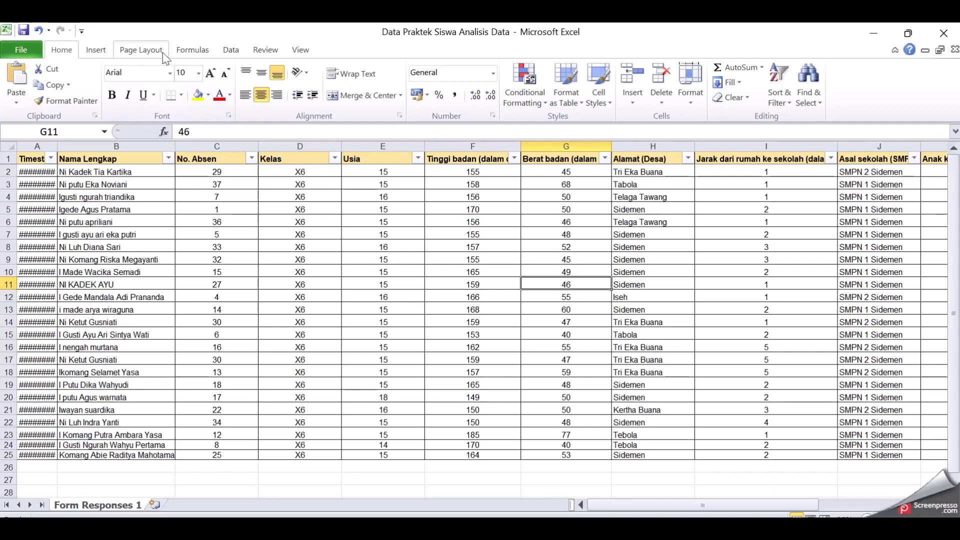
Filter the student table on the Alamat (Desa) column to show only the records from Sidemen.
click(231, 50)
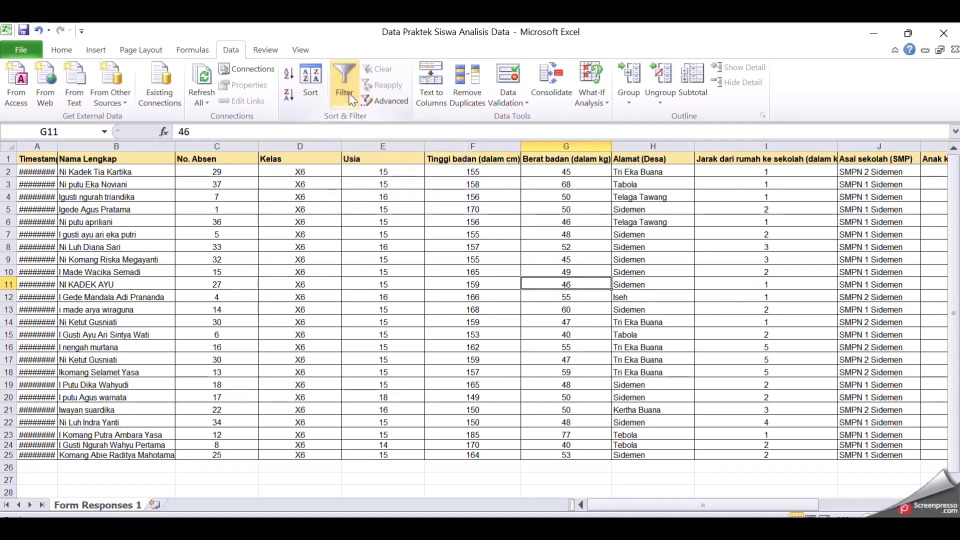
scroll(351, 98, right, 2)
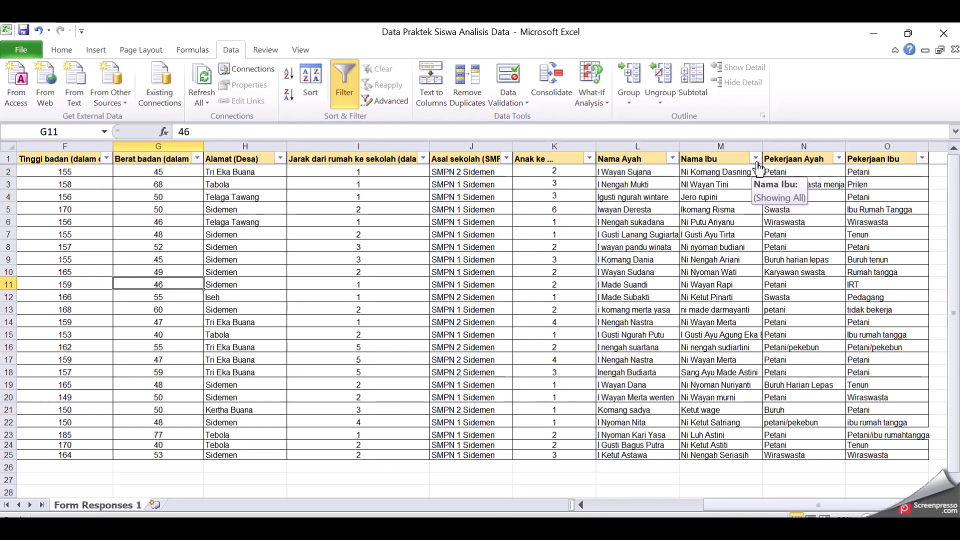
click(281, 159)
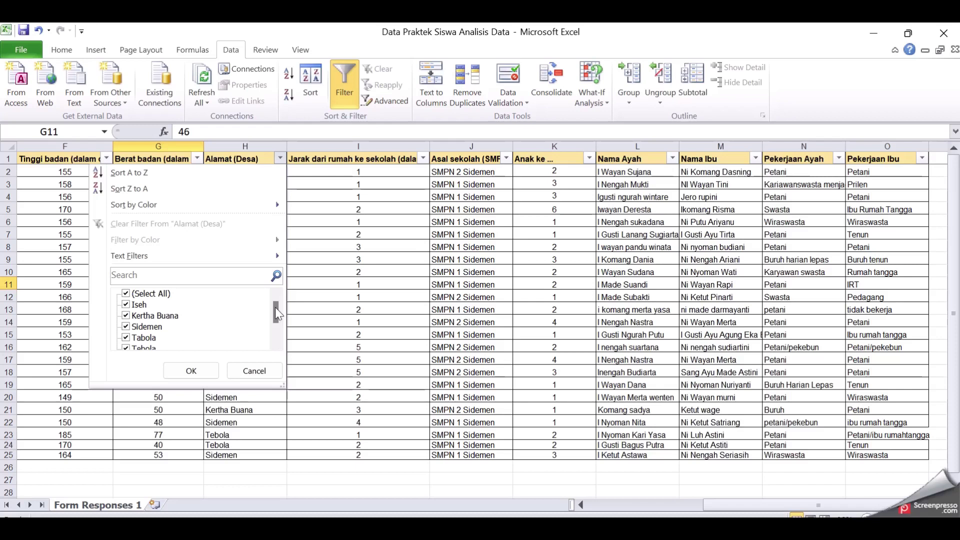
mouse_move(275, 307)
mouse_down()
mouse_move(275, 330)
mouse_move(274, 300)
mouse_up()
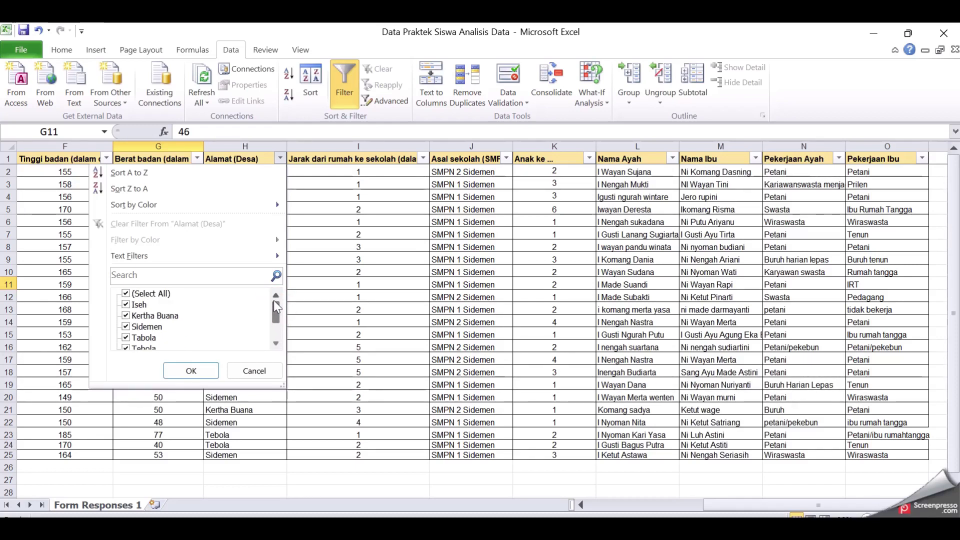
click(128, 295)
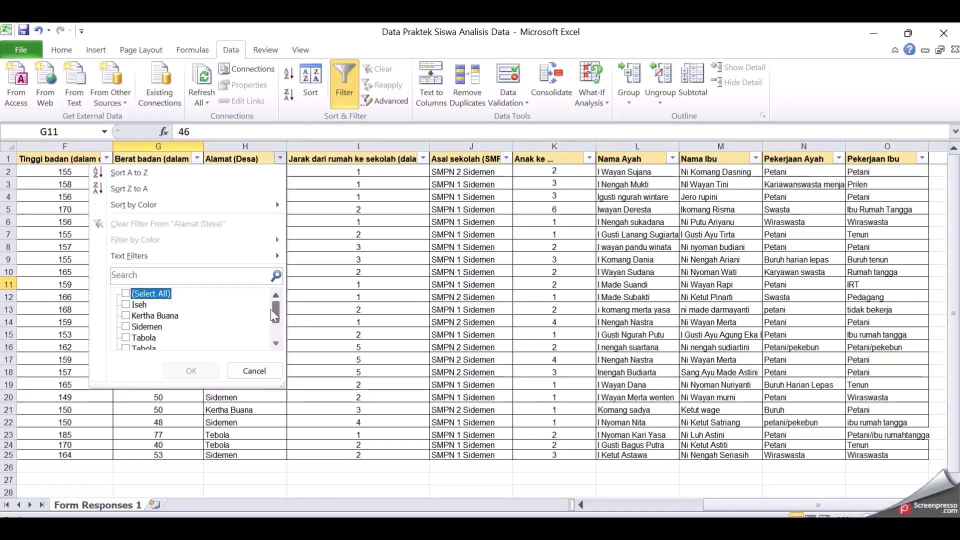
mouse_move(276, 313)
mouse_down()
mouse_move(276, 326)
mouse_move(277, 310)
mouse_up()
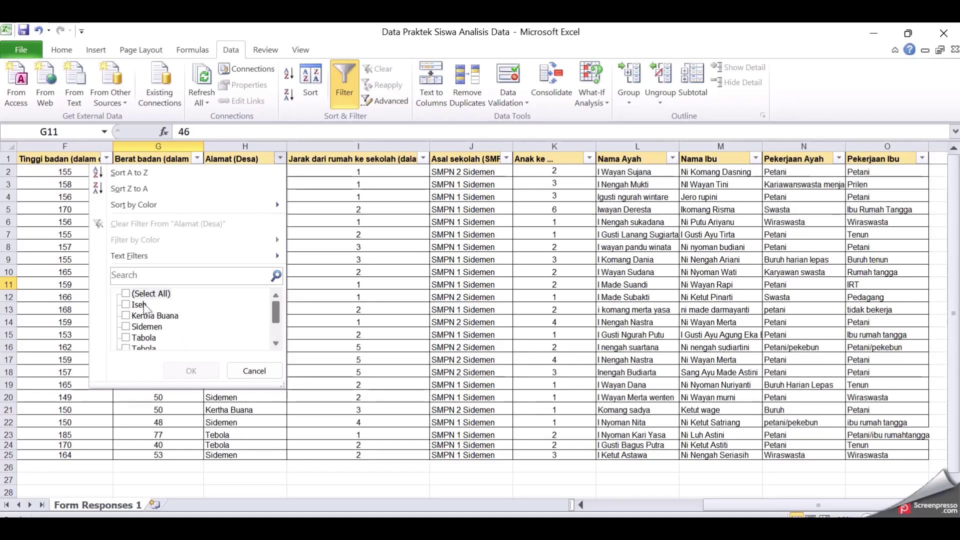
mouse_move(276, 314)
mouse_down()
mouse_move(276, 340)
mouse_move(274, 310)
mouse_up()
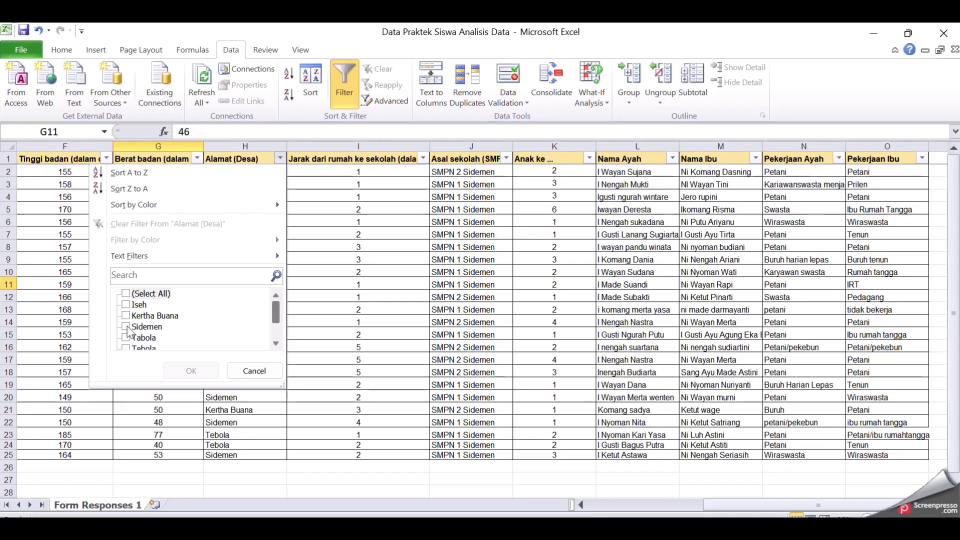
click(127, 327)
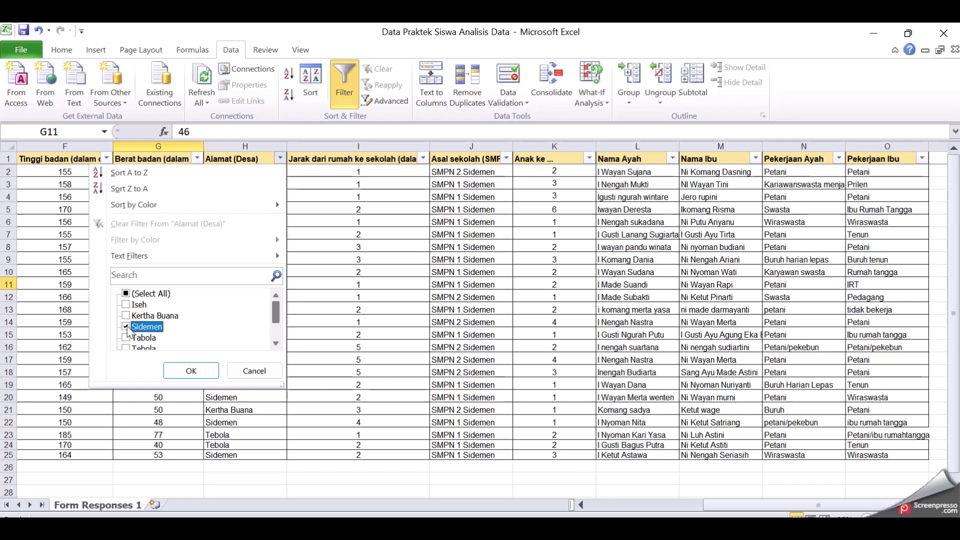
click(195, 376)
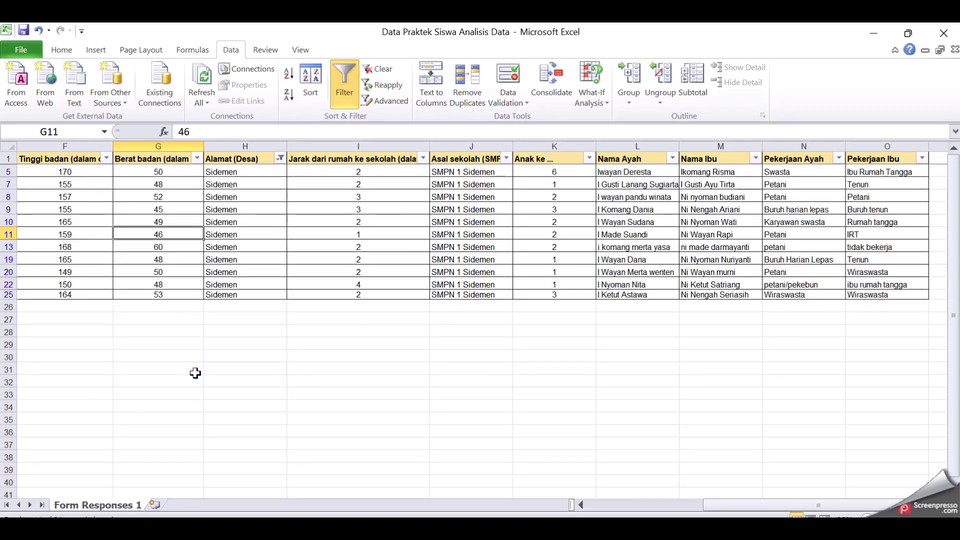
Show all villages again in the Alamat (Desa) filter and turn off filtering for the table.
click(955, 322)
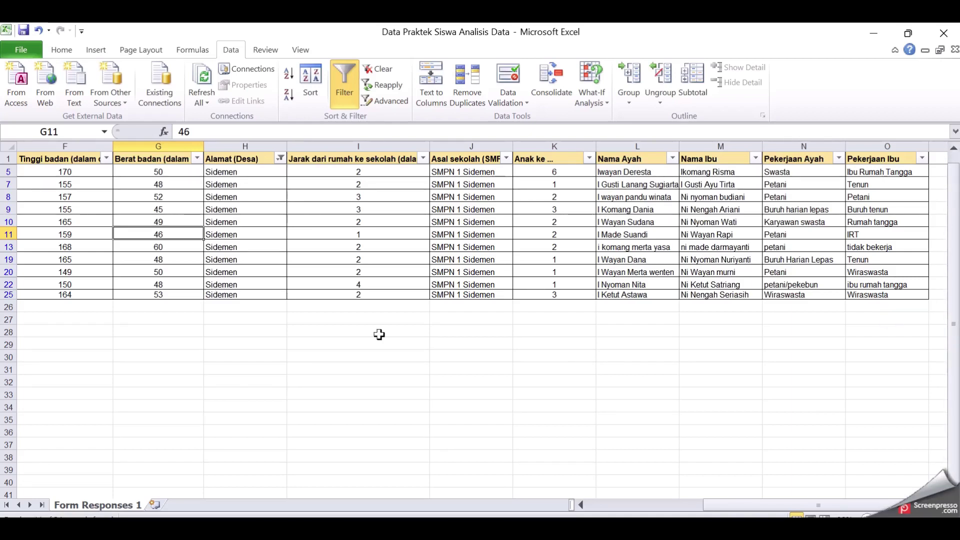
drag(739, 506, 624, 511)
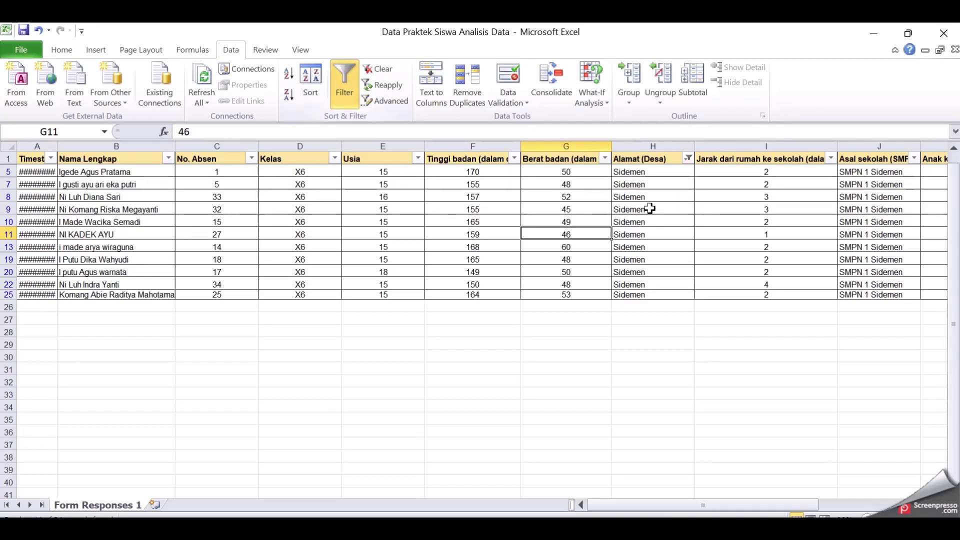
click(687, 159)
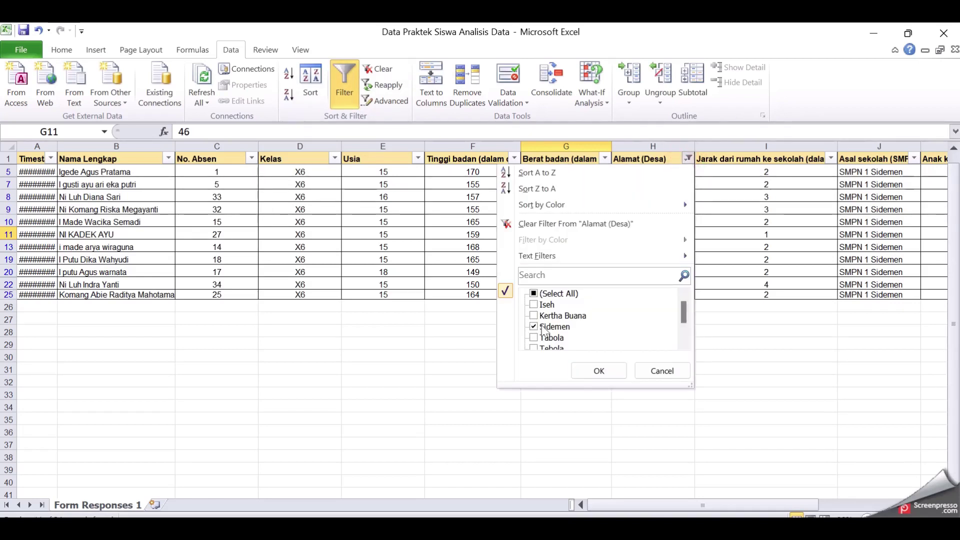
click(545, 295)
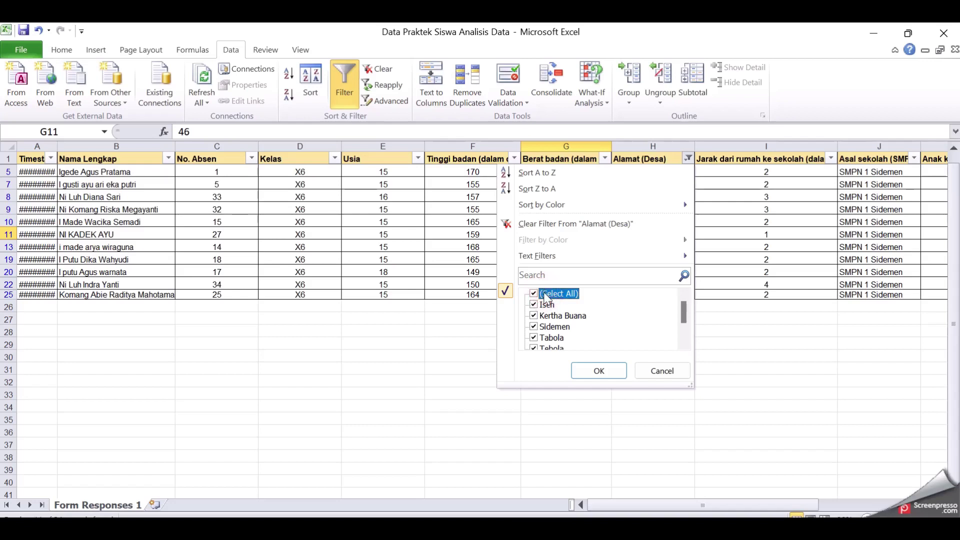
click(578, 368)
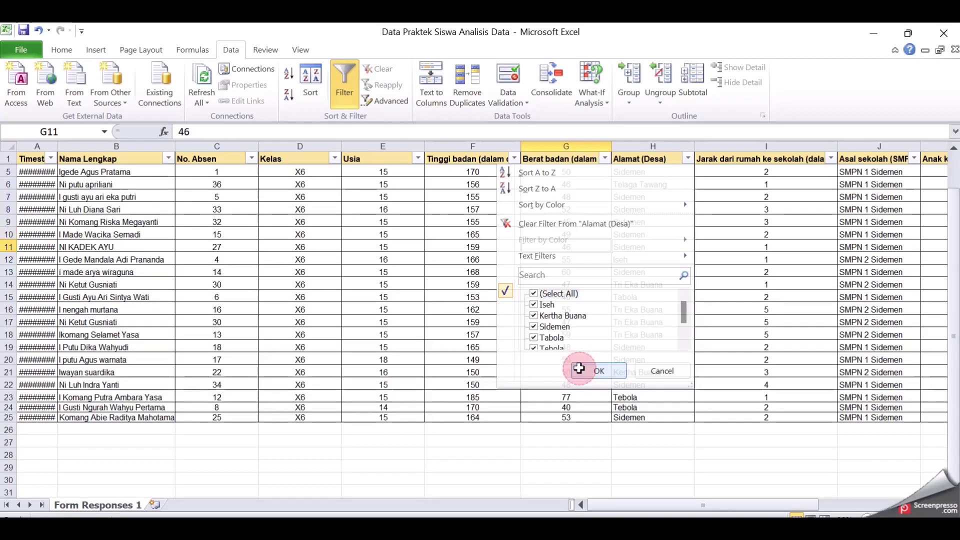
click(343, 100)
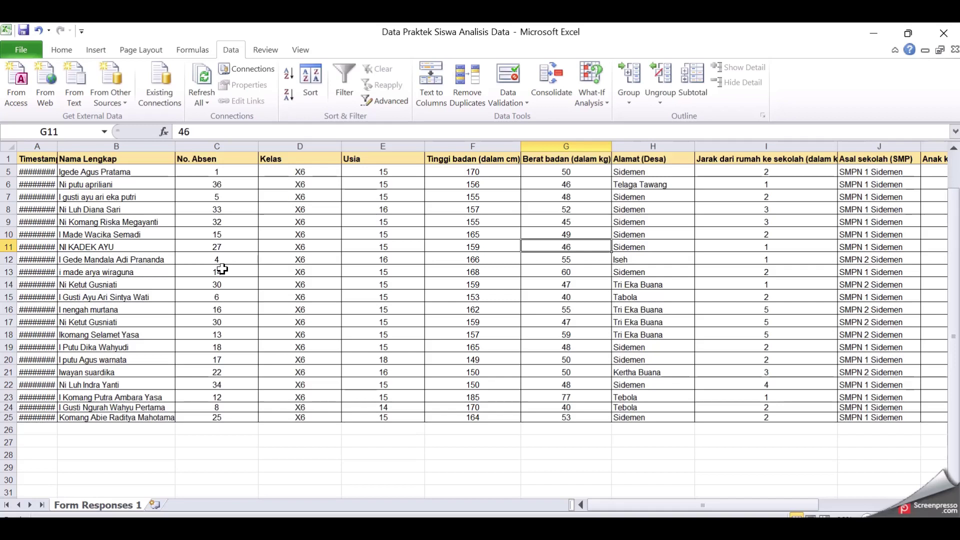
Sort the whole student table A1:O25 by the values in No. Absen, ordered Smallest to Largest.
click(226, 171)
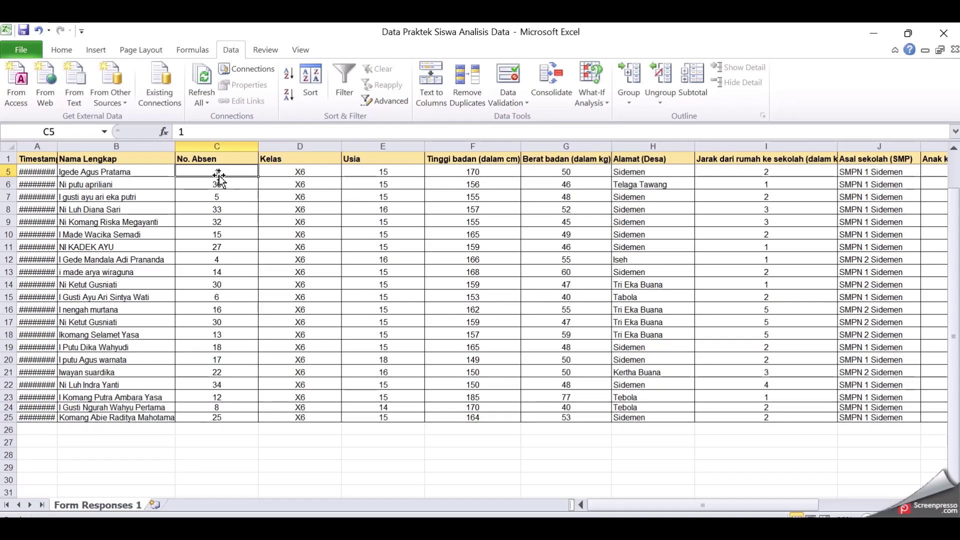
drag(31, 159, 268, 328)
key(ctrl+shift+End)
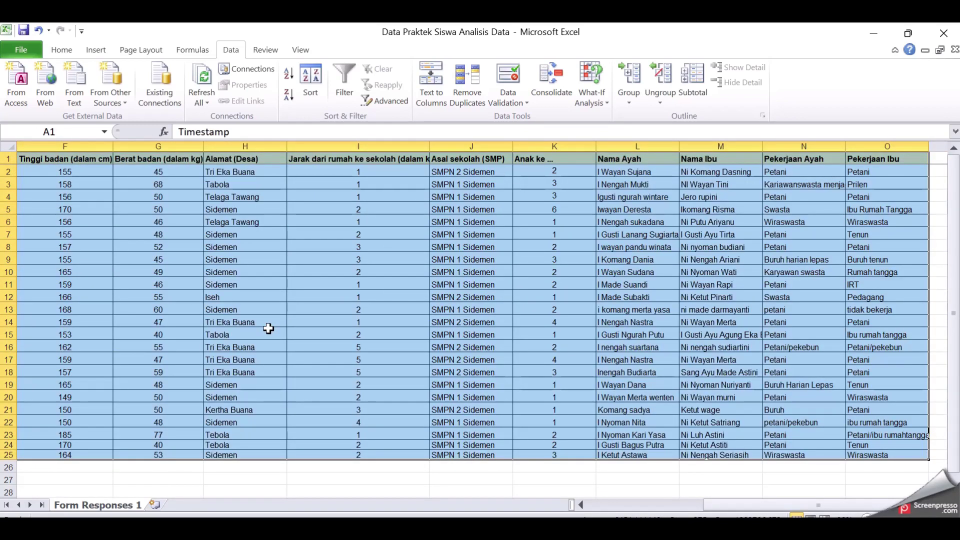
drag(771, 505, 637, 513)
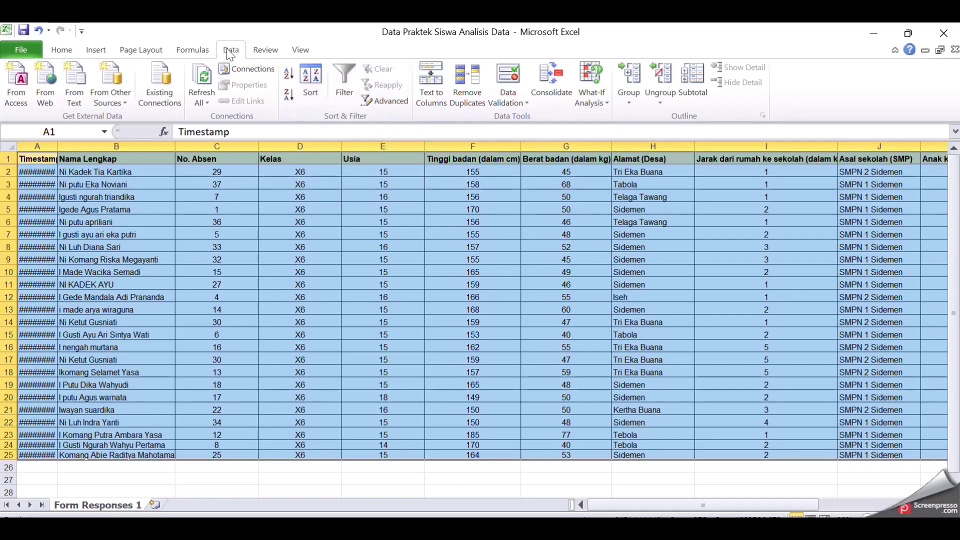
click(313, 75)
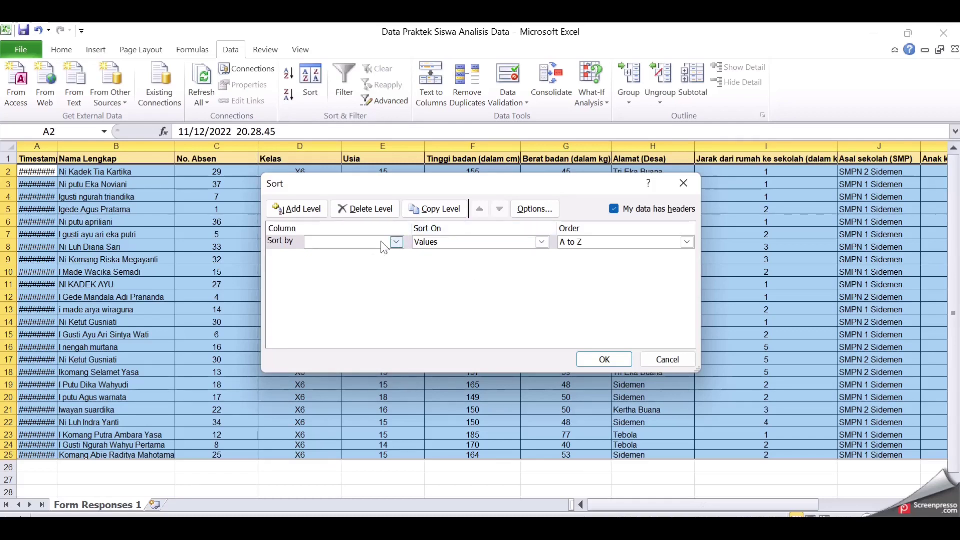
click(399, 243)
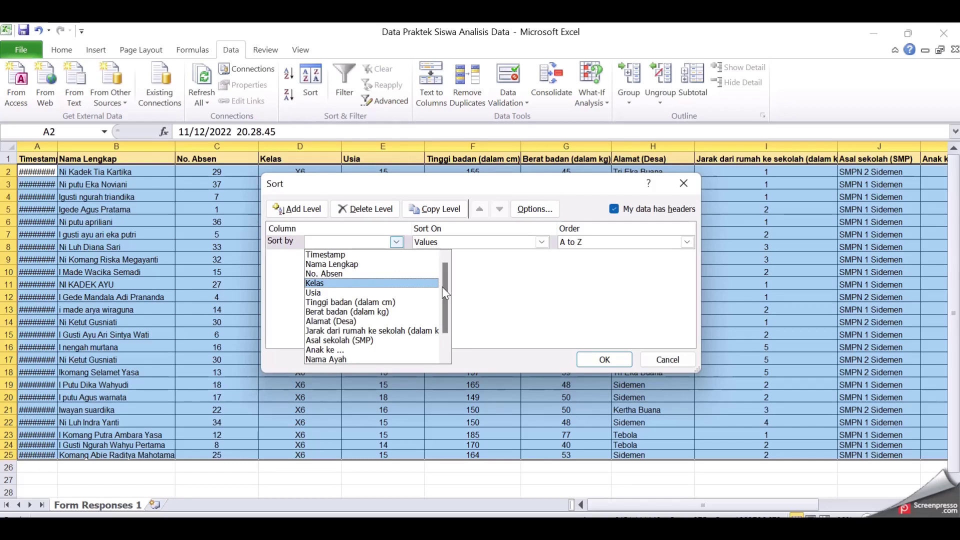
mouse_move(443, 287)
mouse_down()
mouse_move(442, 322)
mouse_move(443, 270)
mouse_up()
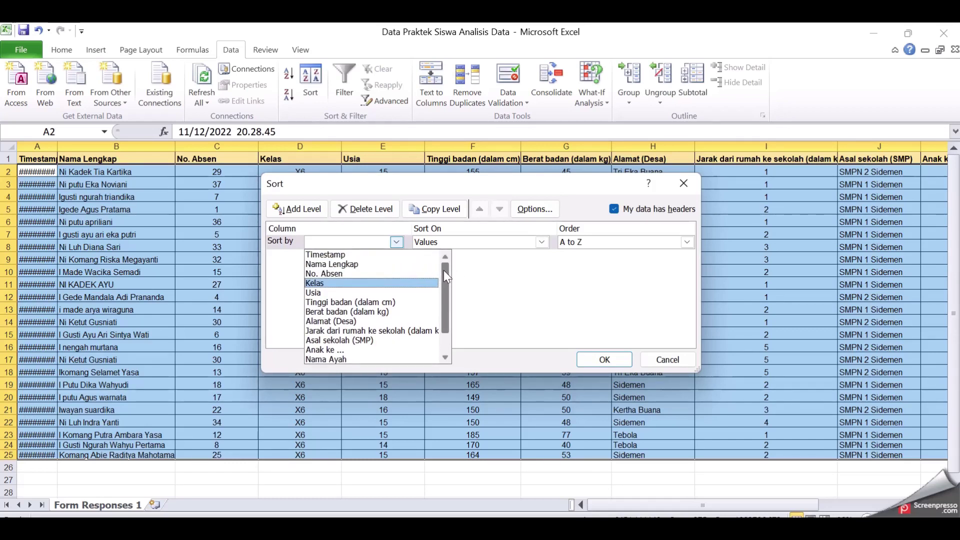
click(361, 274)
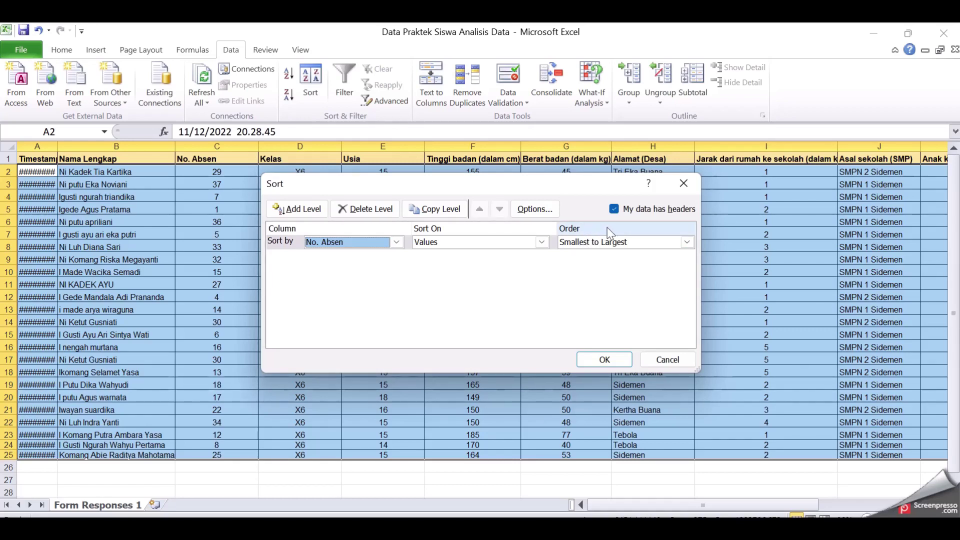
click(621, 242)
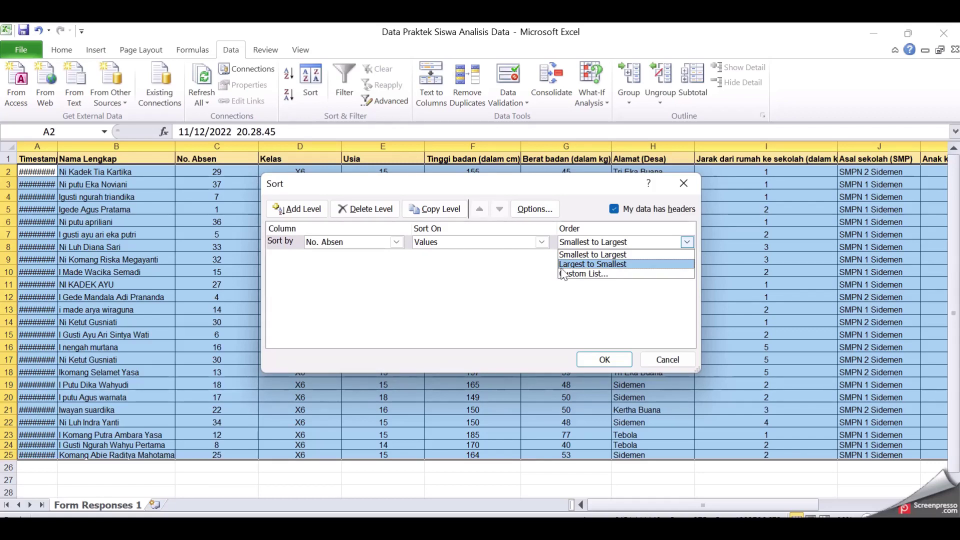
click(593, 255)
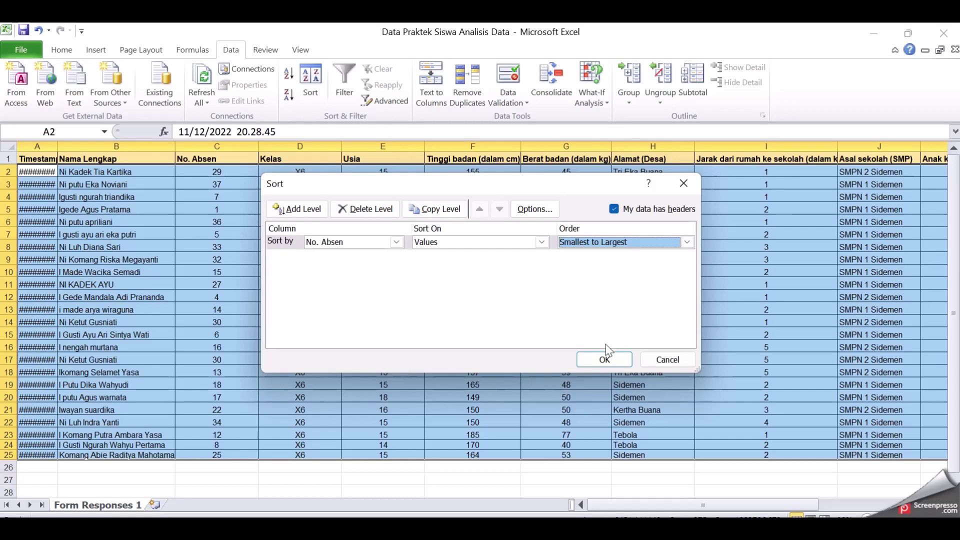
click(605, 361)
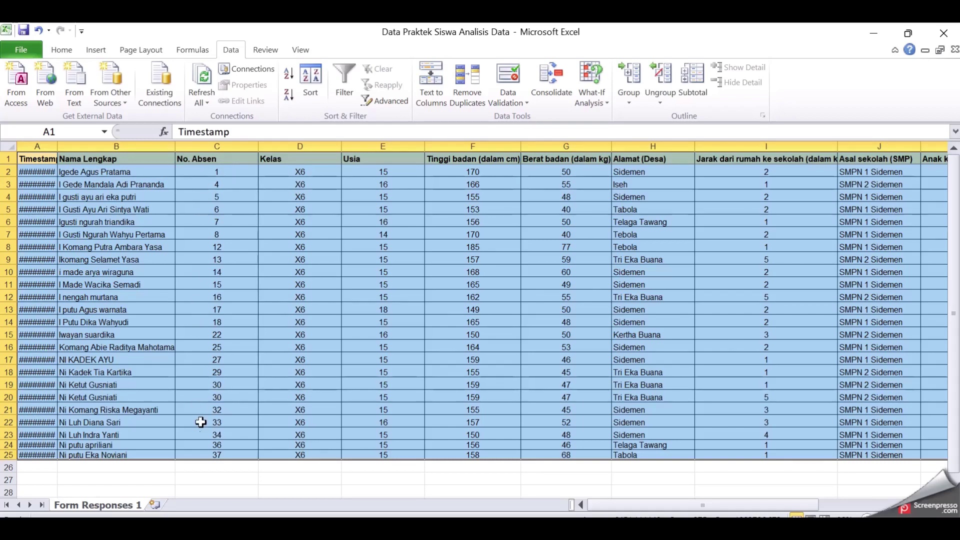
click(231, 173)
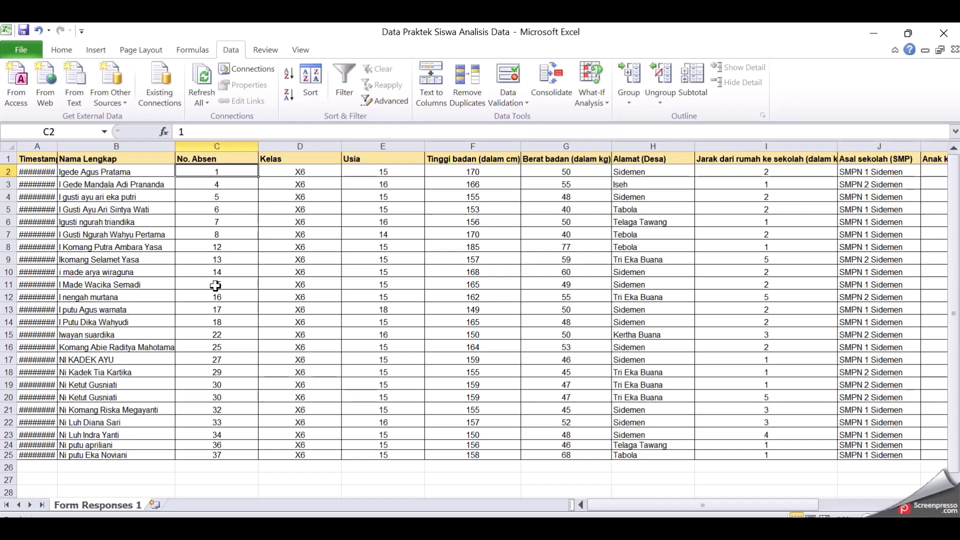